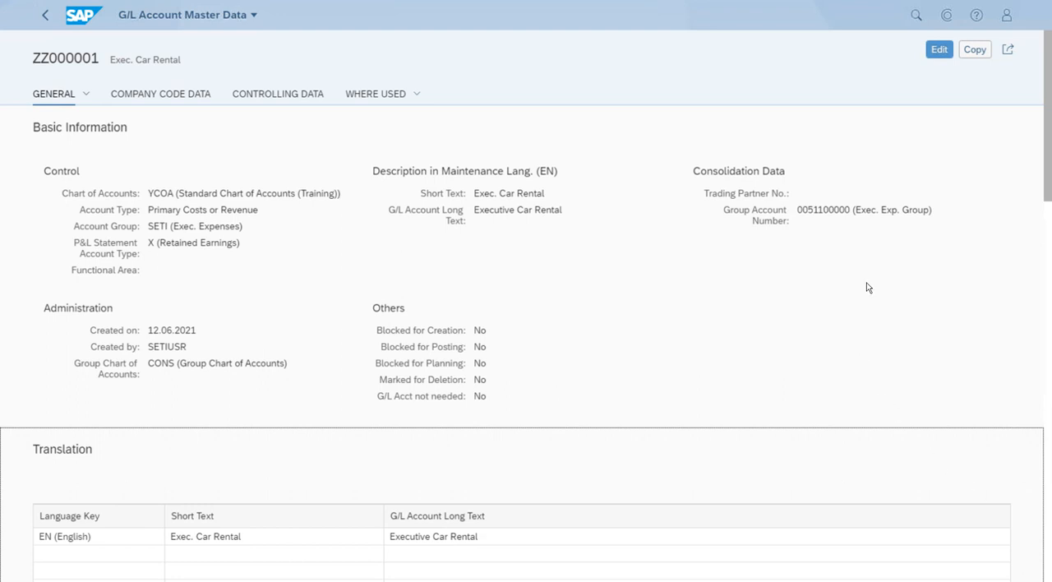
- Put the Exec. Car Rental G/L account in edit mode and start a new company code assignment
click(939, 51)
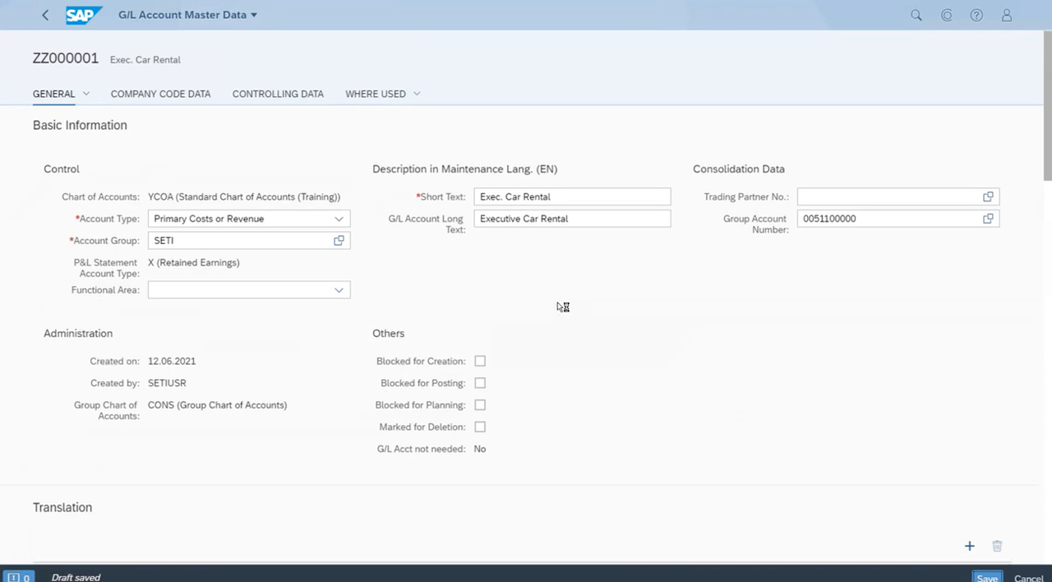
scroll(559, 308, down, 1)
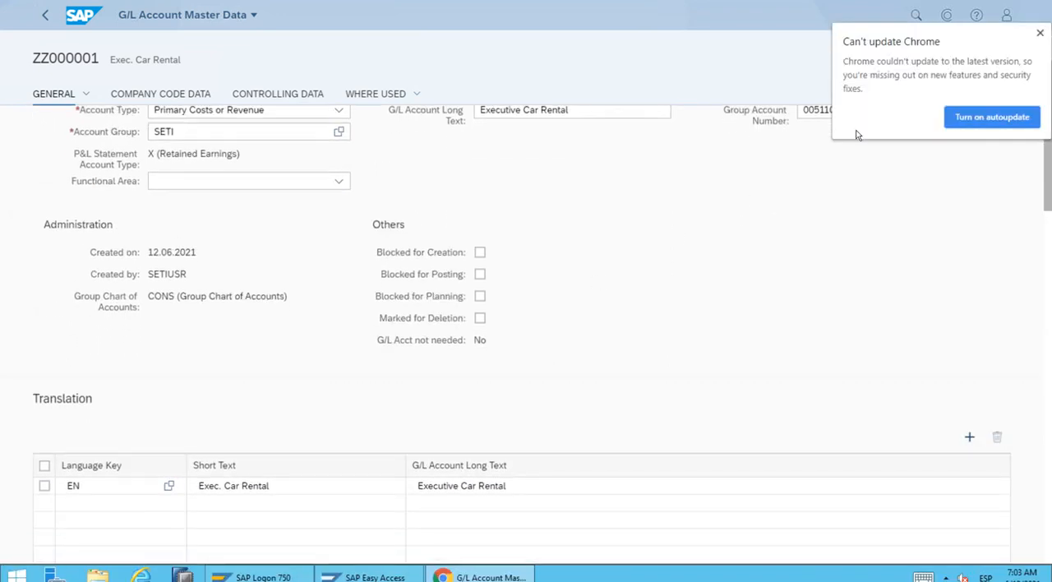
click(1040, 38)
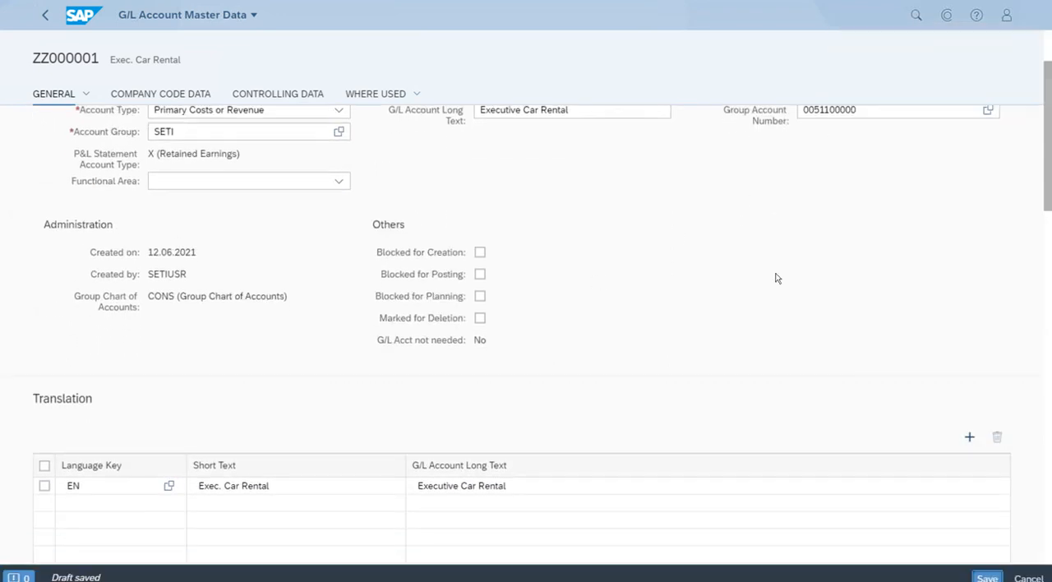
scroll(703, 356, down, 3)
scroll(707, 356, down, 2)
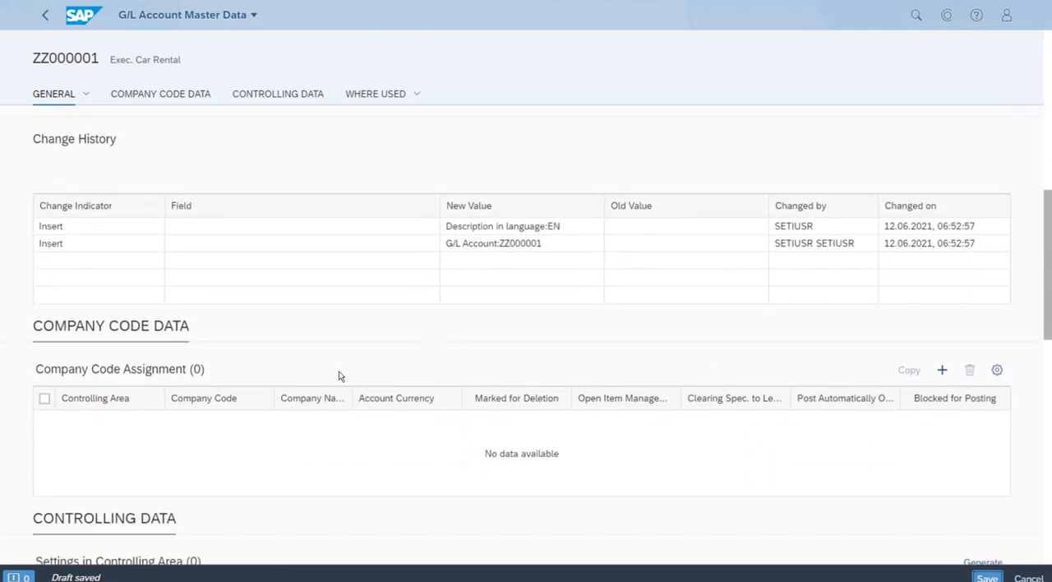
scroll(248, 361, up, 1)
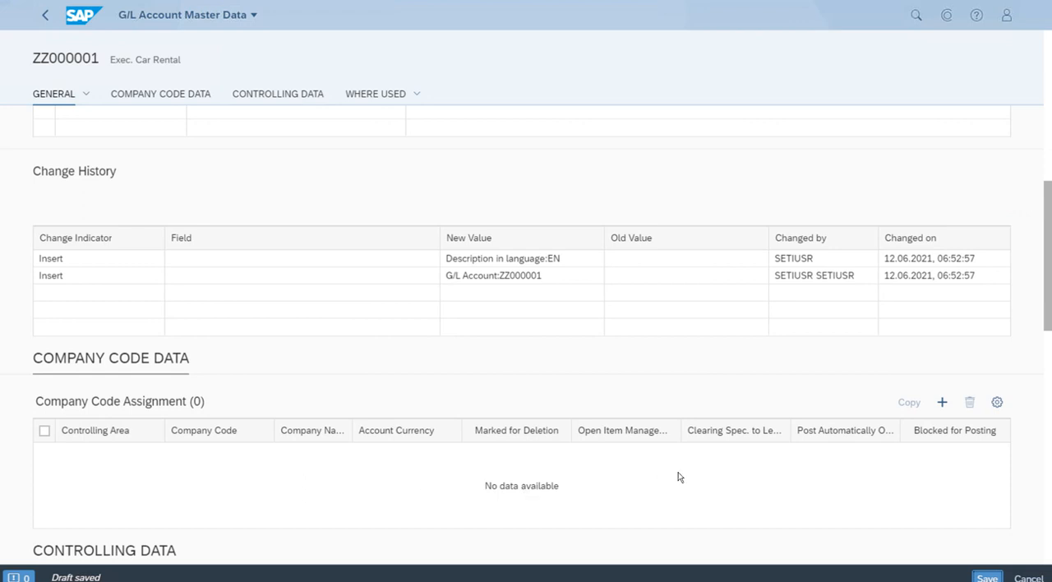
click(942, 403)
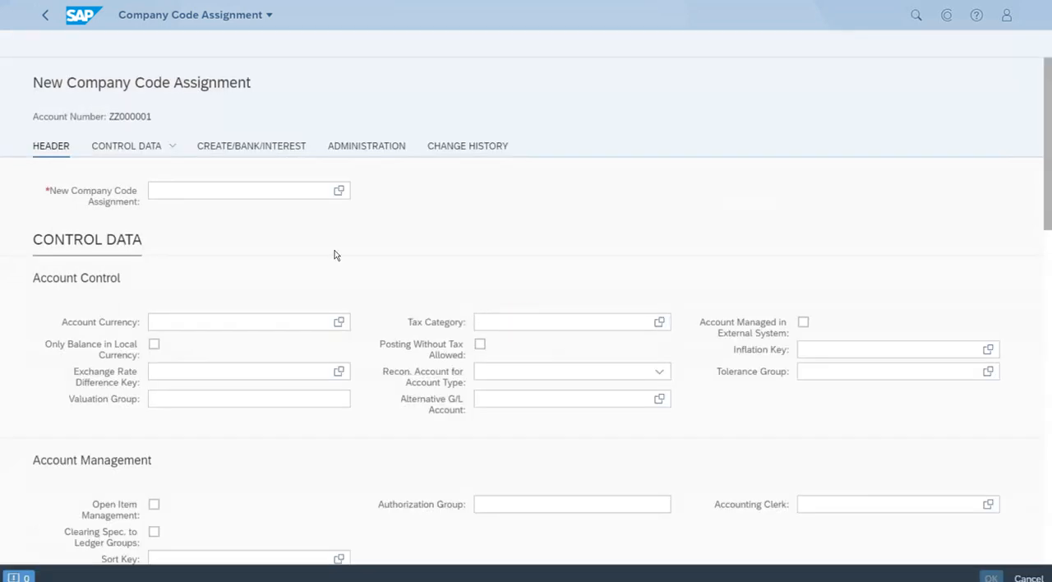
- Assign the G/L account to company code ZETI (SETI Company Code)
click(183, 201)
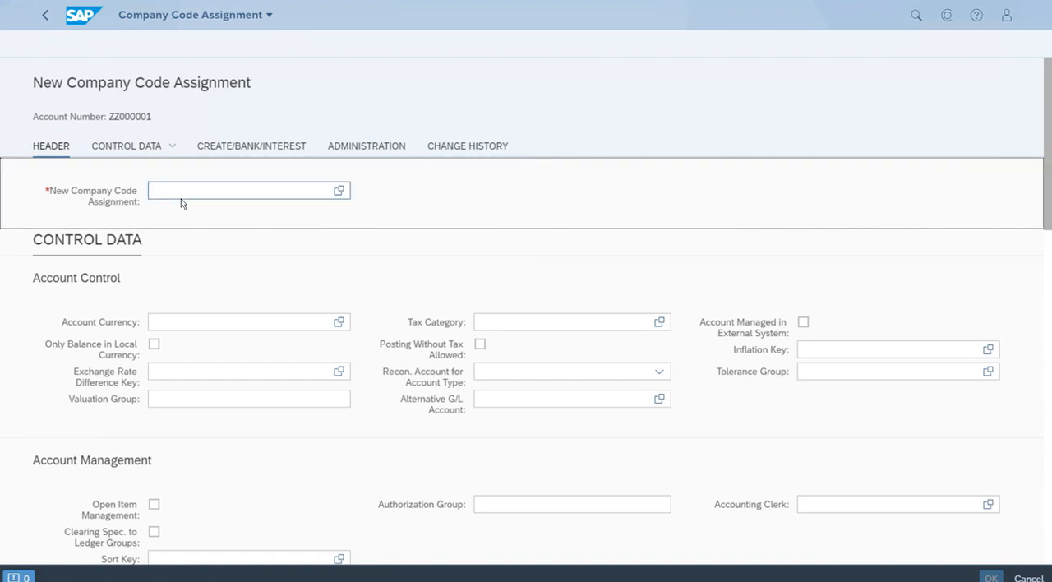
click(174, 192)
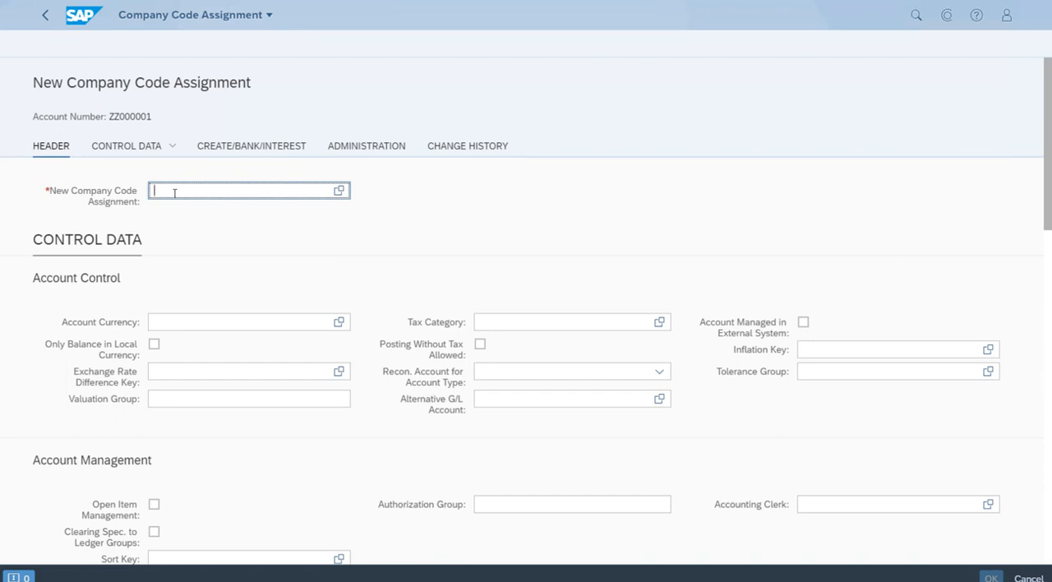
text(ZETI)
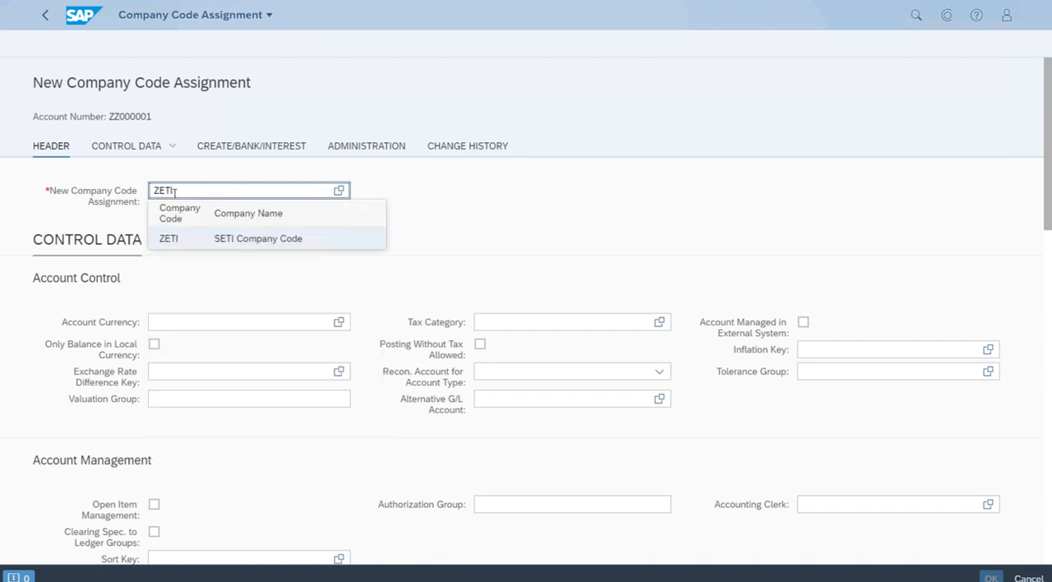
click(338, 244)
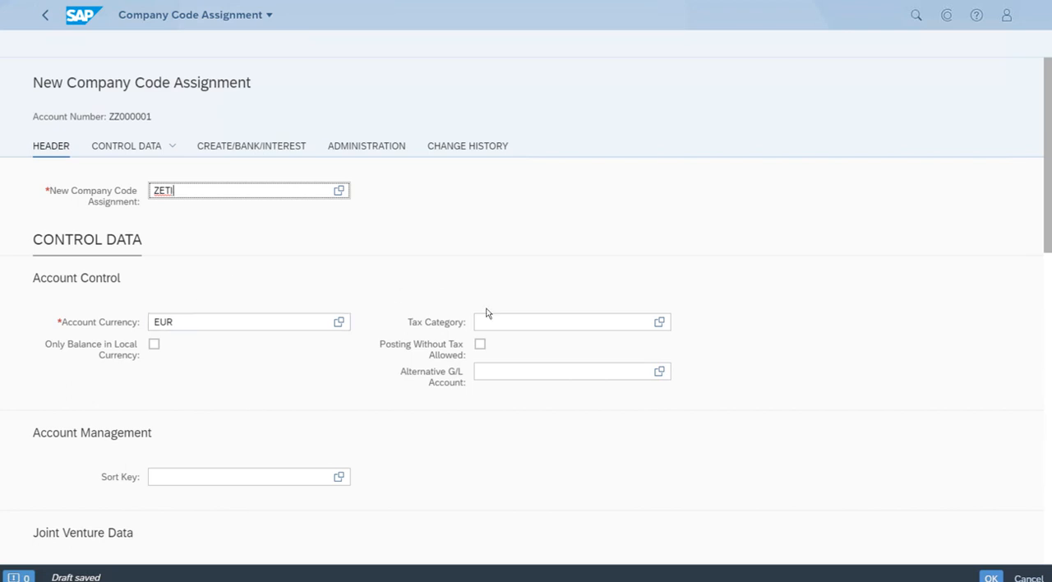
- Set the tax category of the company code assignment to "-" (Only input tax allowed)
click(660, 325)
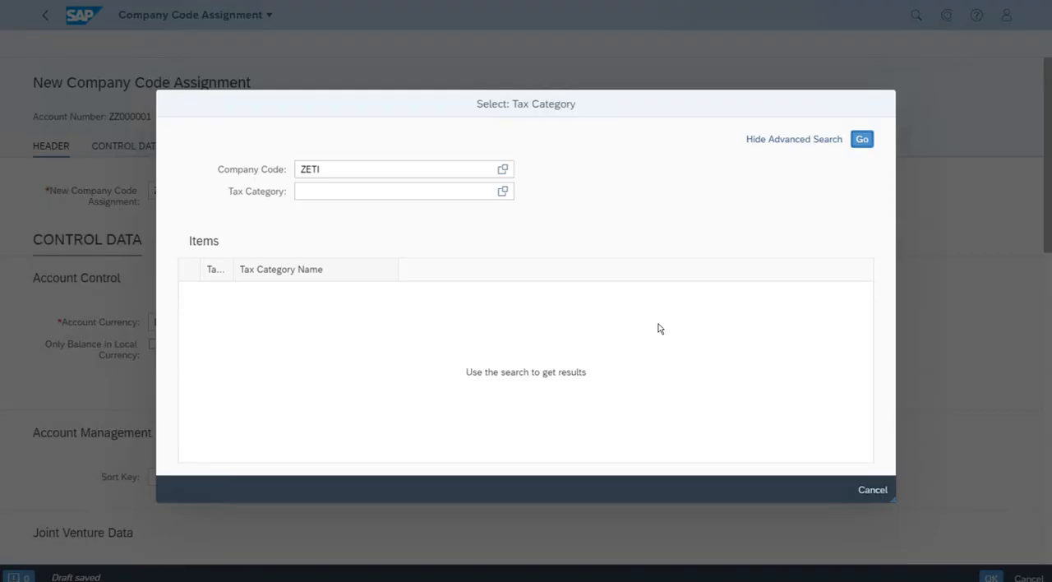
click(862, 141)
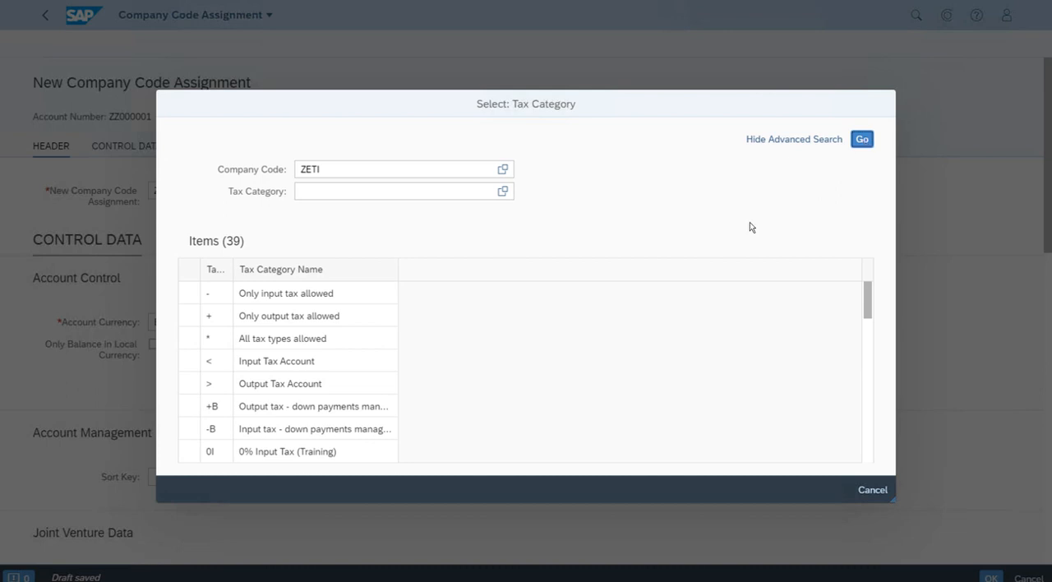
click(346, 295)
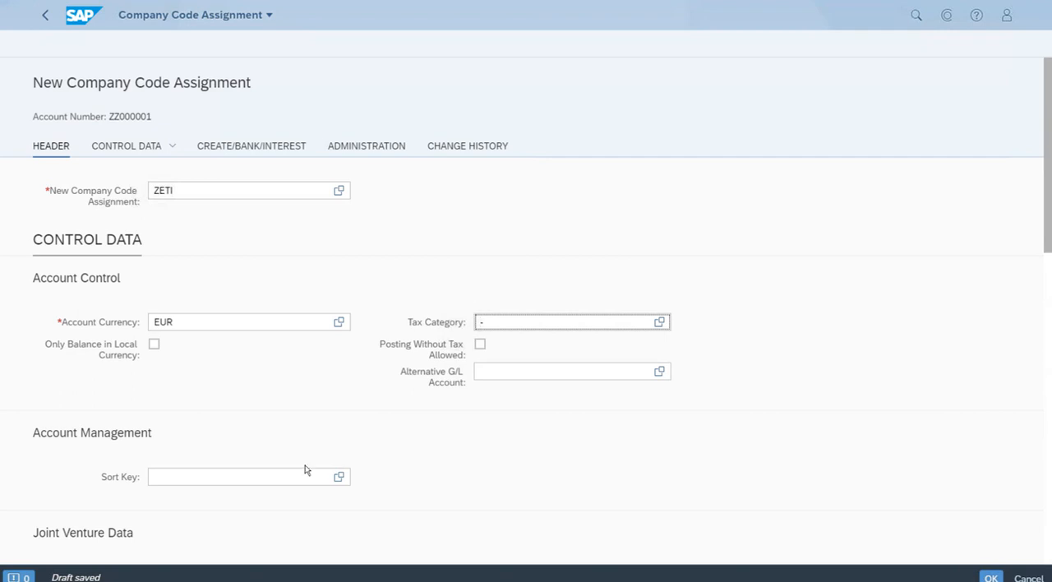
- Set the account management sort key to 008 (Cost center)
click(271, 480)
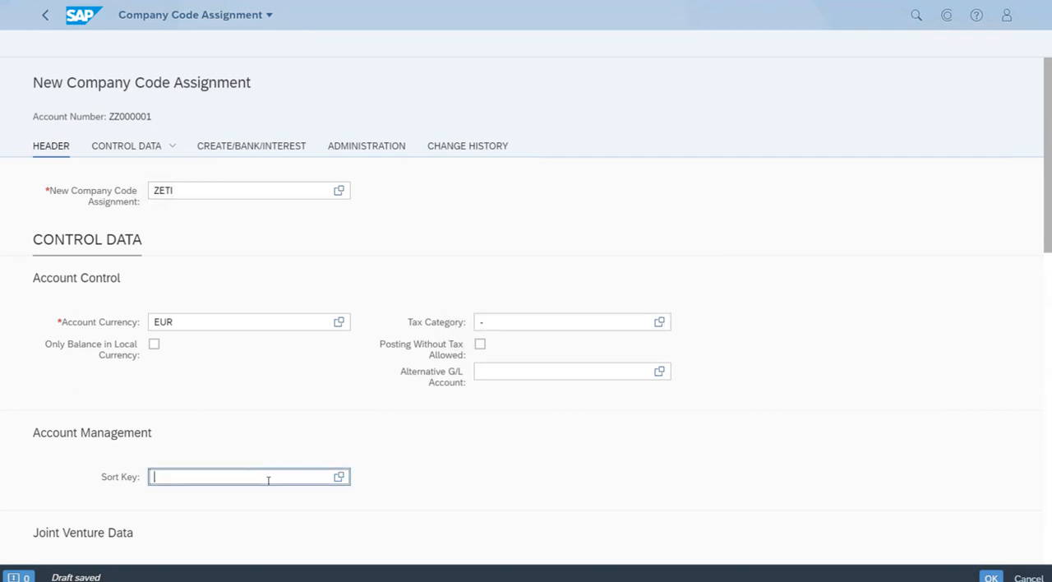
click(338, 478)
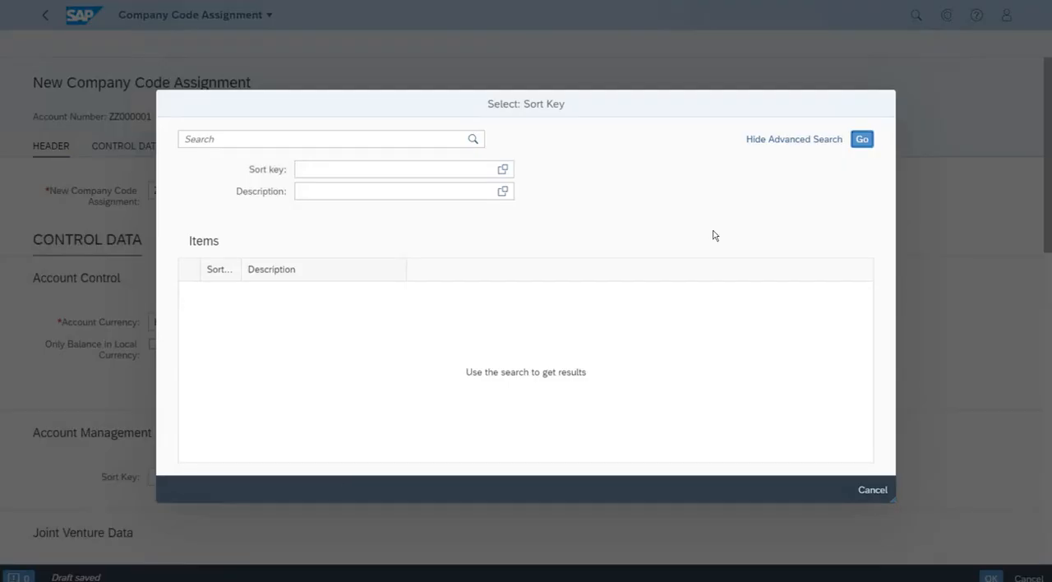
click(864, 141)
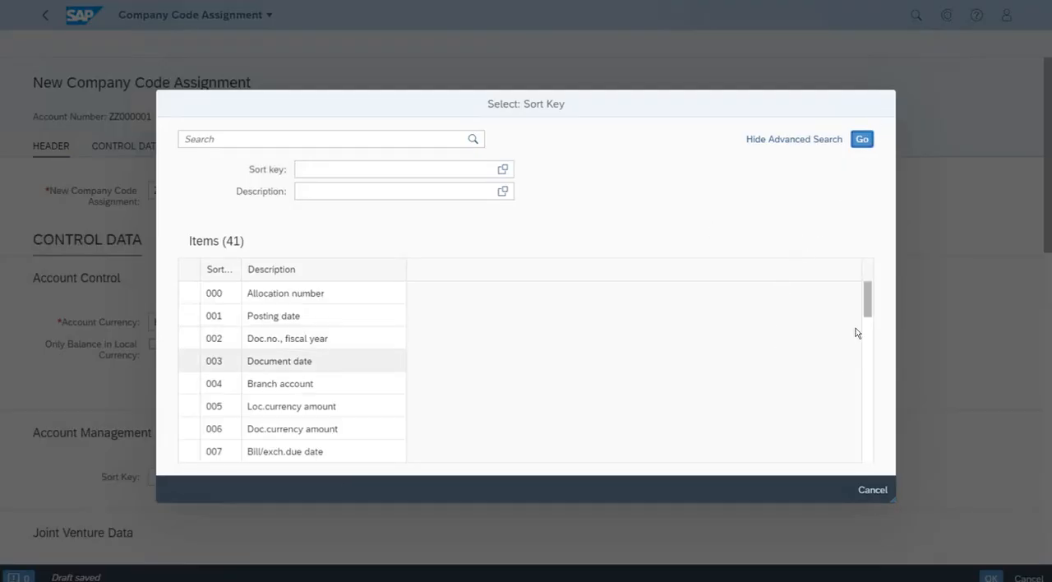
scroll(869, 321, down, 4)
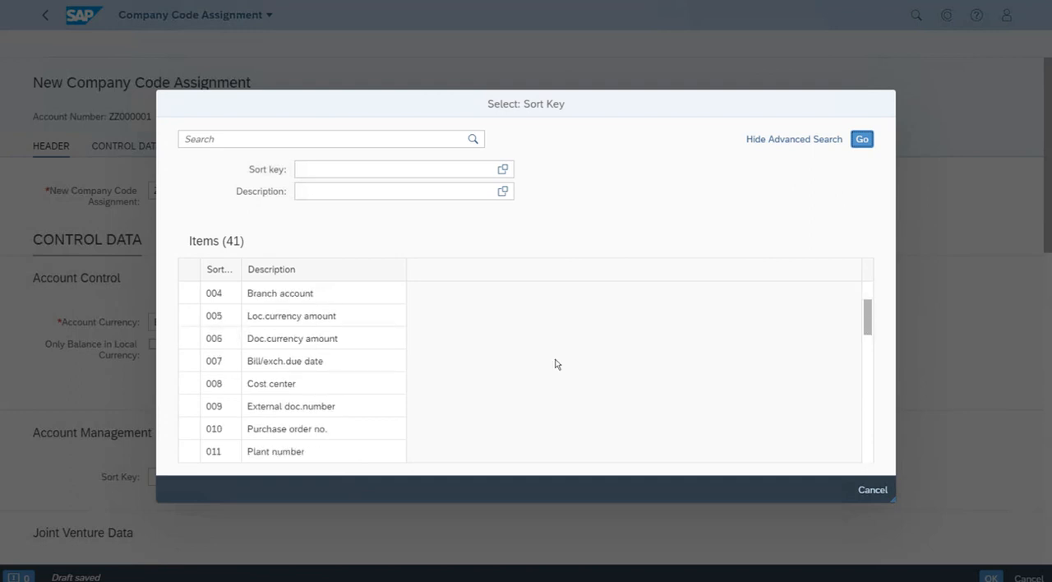
click(277, 387)
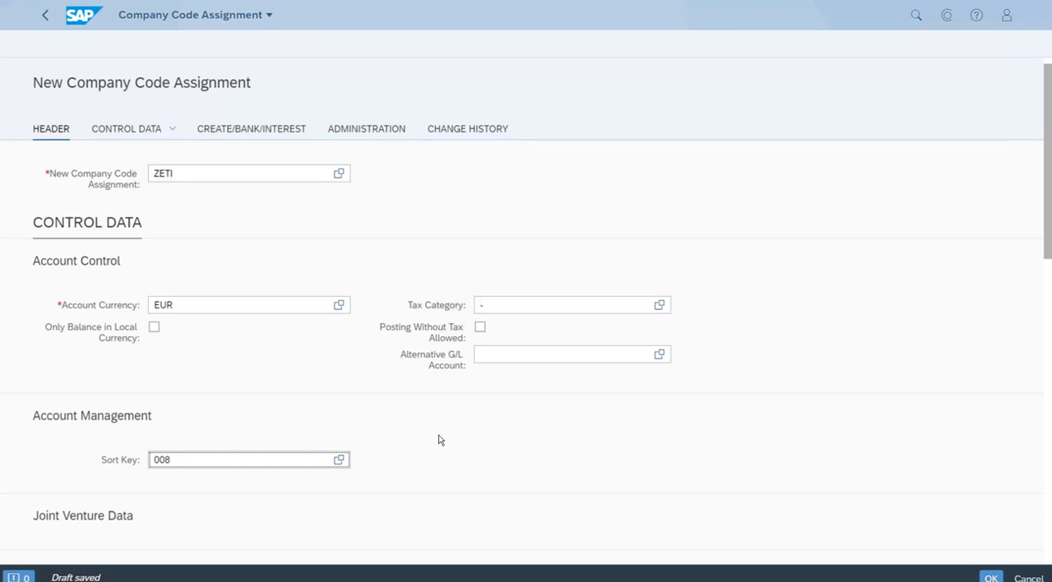
- Set the field status group to YB03 (Material consumption accounts) and confirm the company code assignment
scroll(444, 439, down, 3)
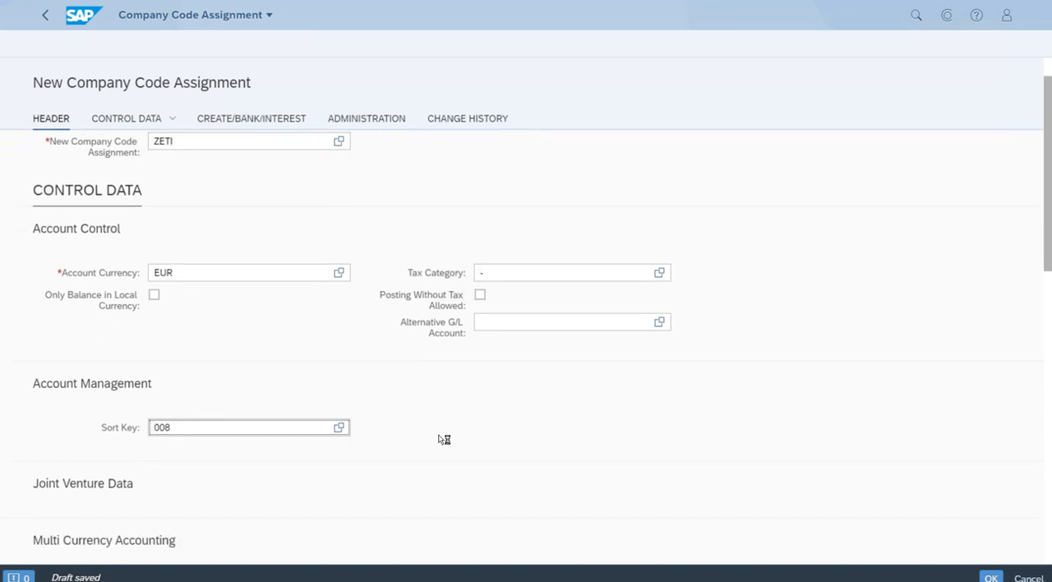
scroll(444, 439, down, 1)
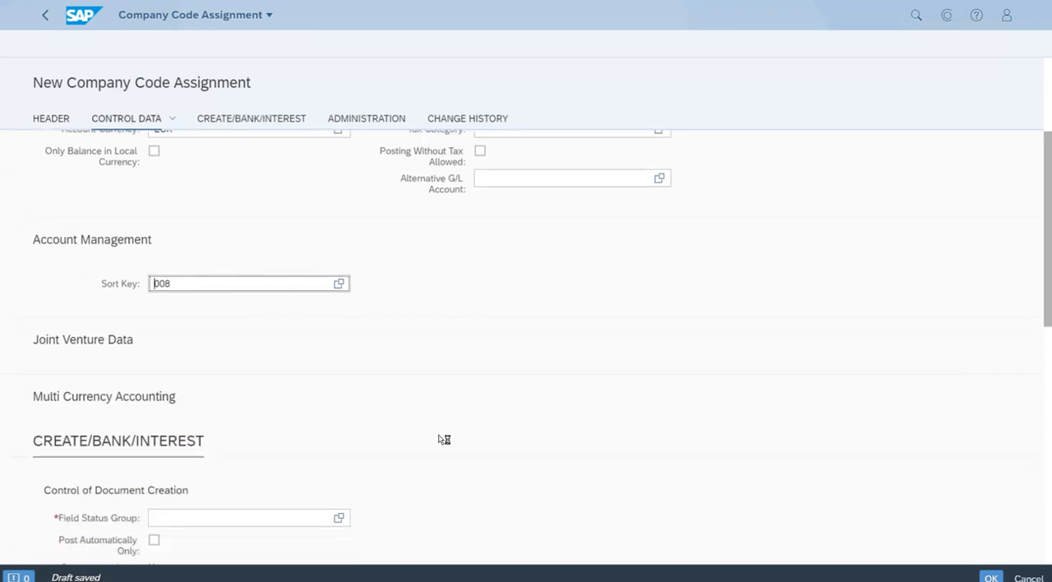
click(199, 508)
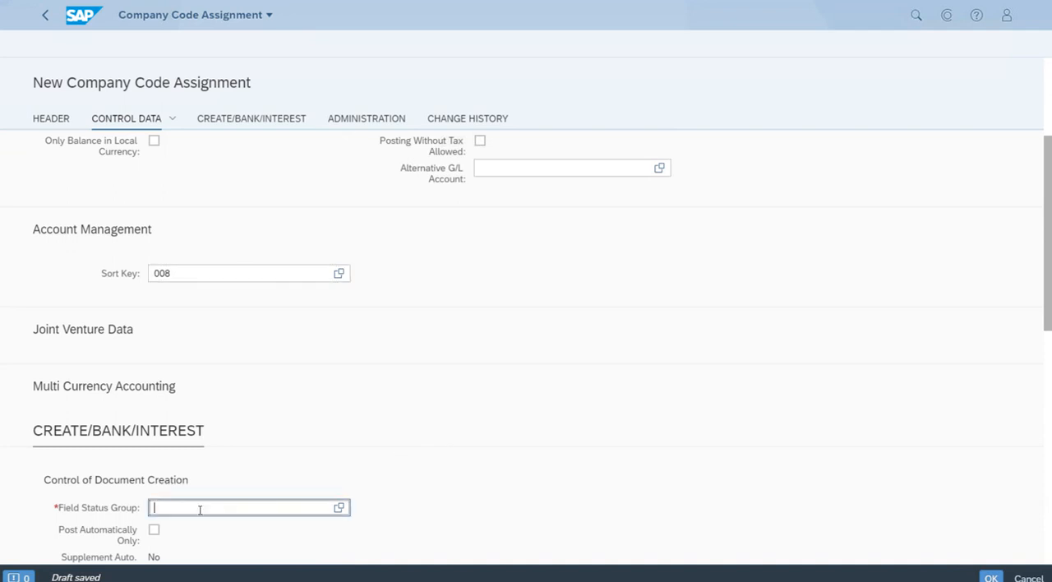
text(YB03)
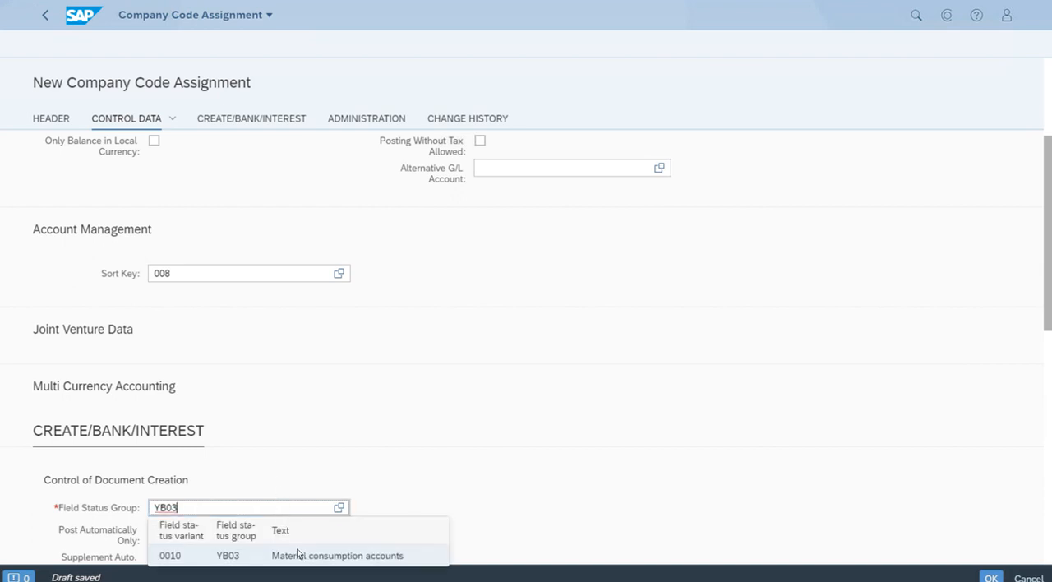
click(365, 561)
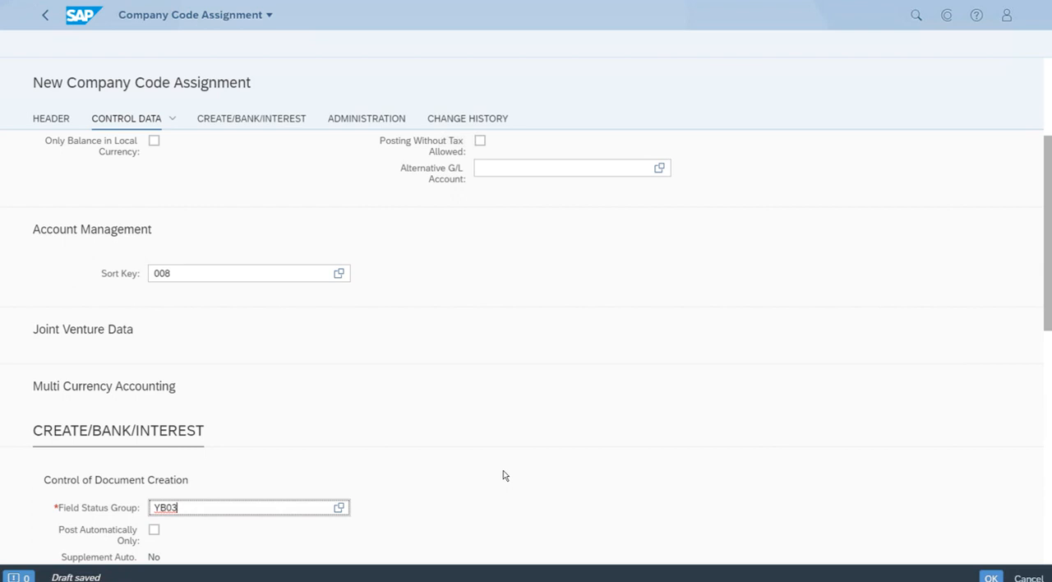
scroll(457, 400, down, 1)
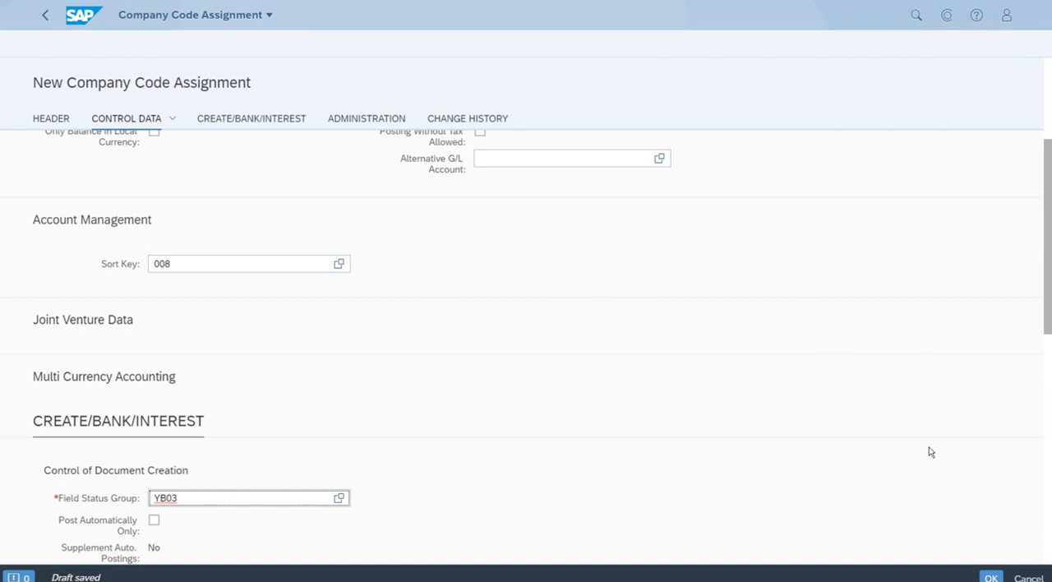
click(991, 577)
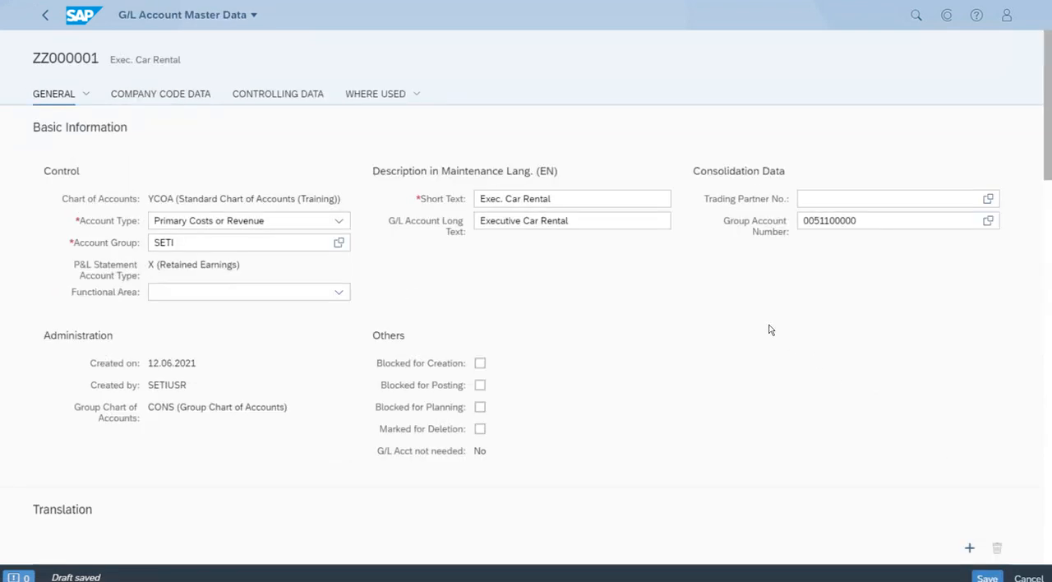
- Try to save the G/L account and review the messages listed for it
scroll(676, 344, down, 3)
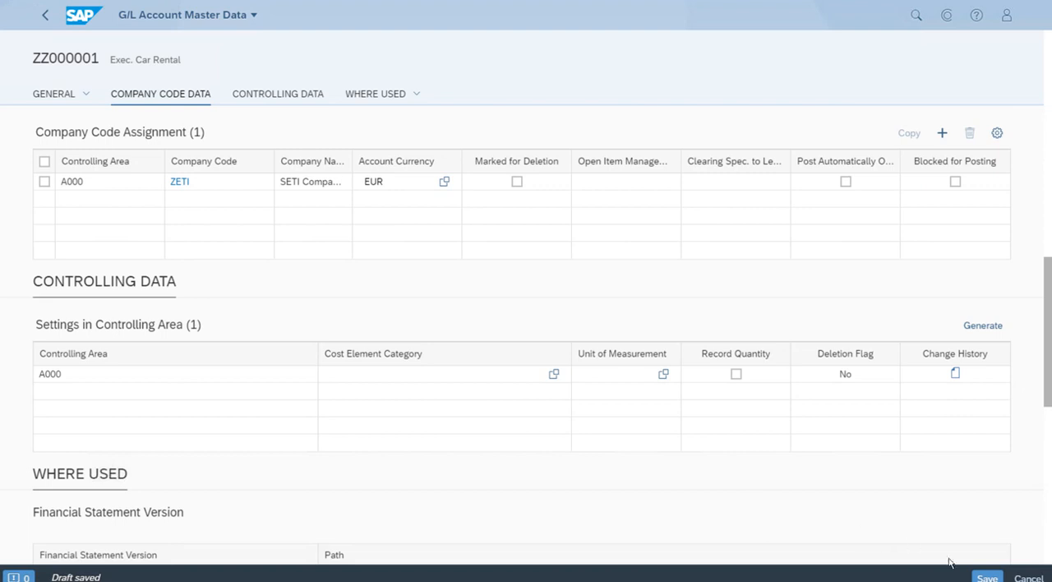
click(983, 577)
click(985, 578)
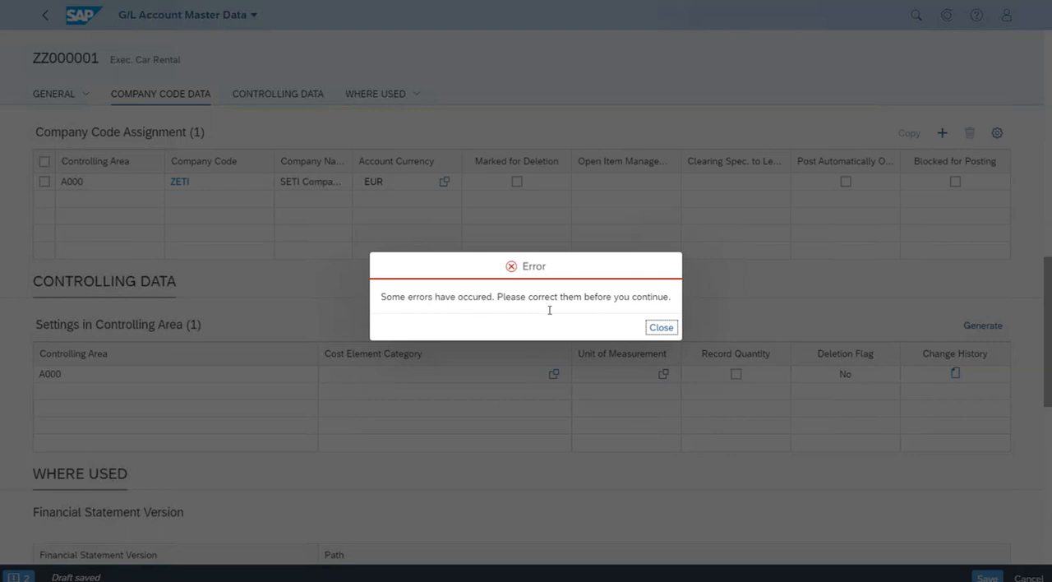
click(661, 328)
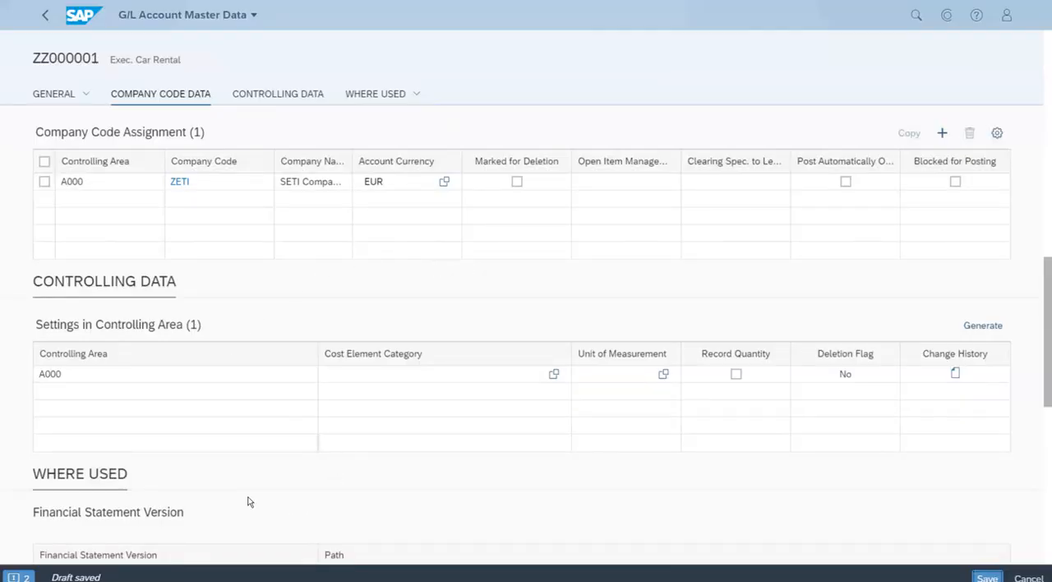
click(25, 578)
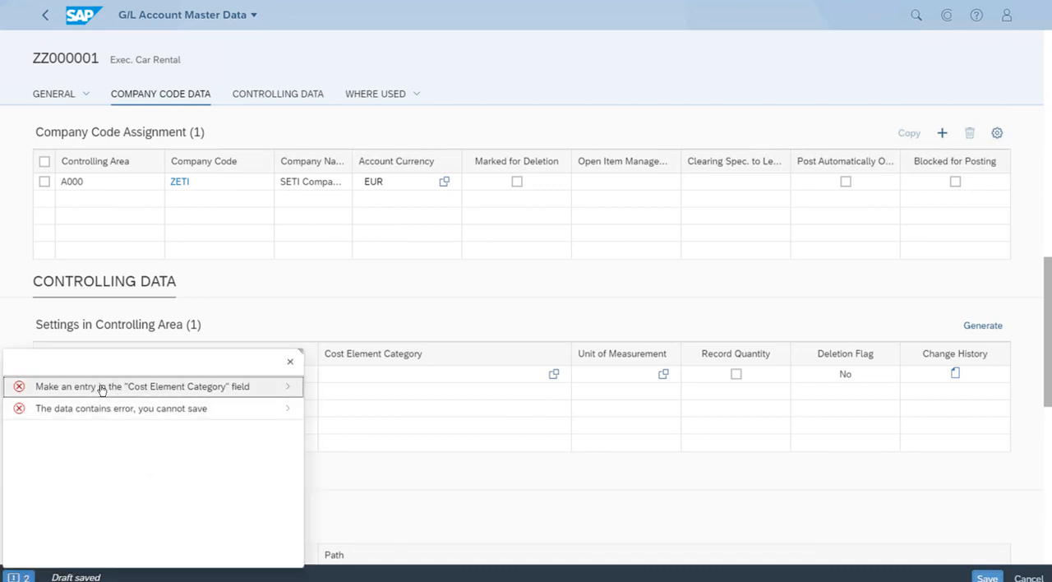
click(293, 364)
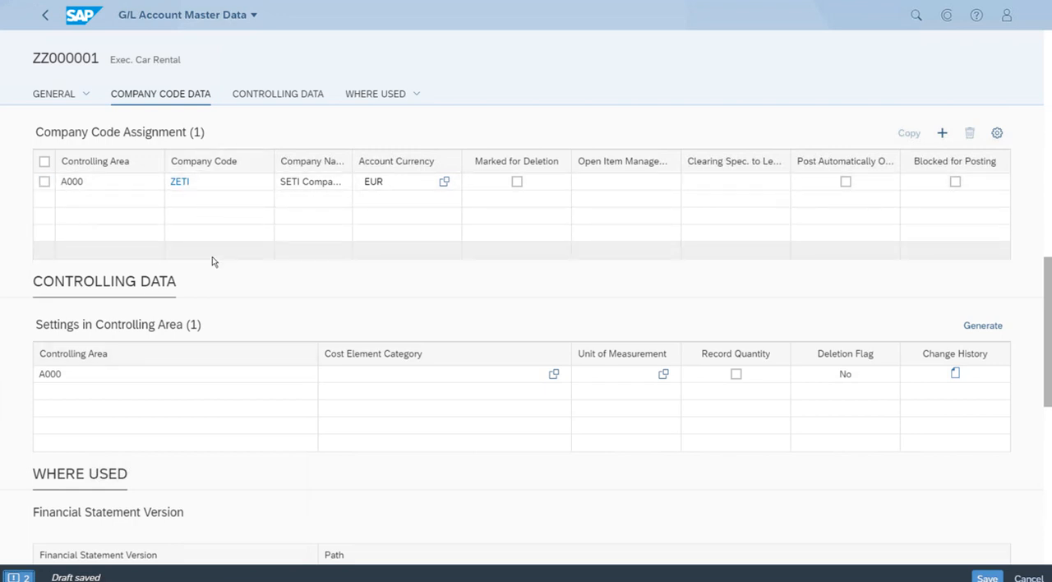
- Set the cost element category of controlling area A000 to 01 (Primary costs/cost-reducing revenues)
click(362, 378)
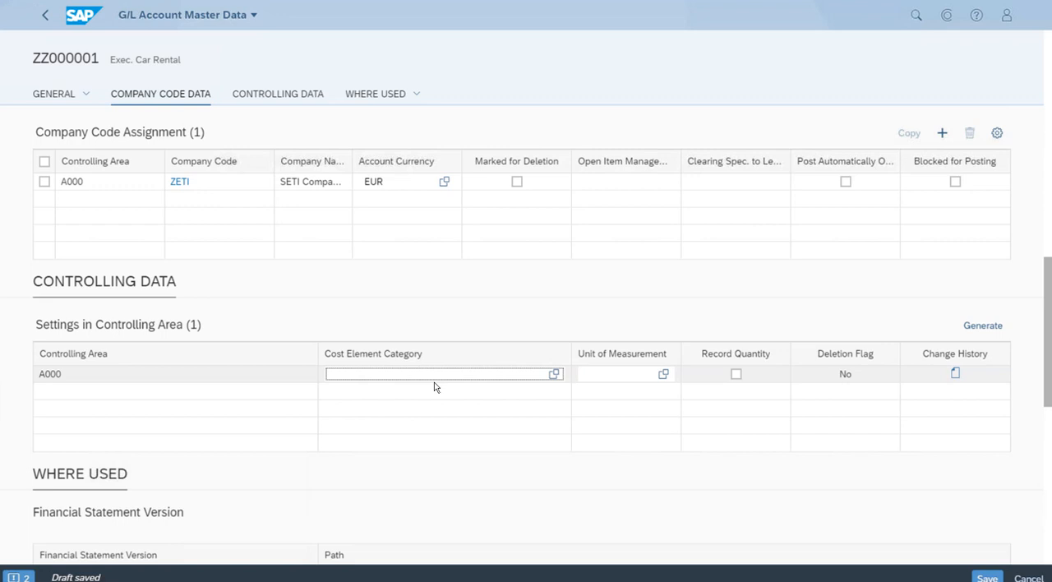
click(554, 375)
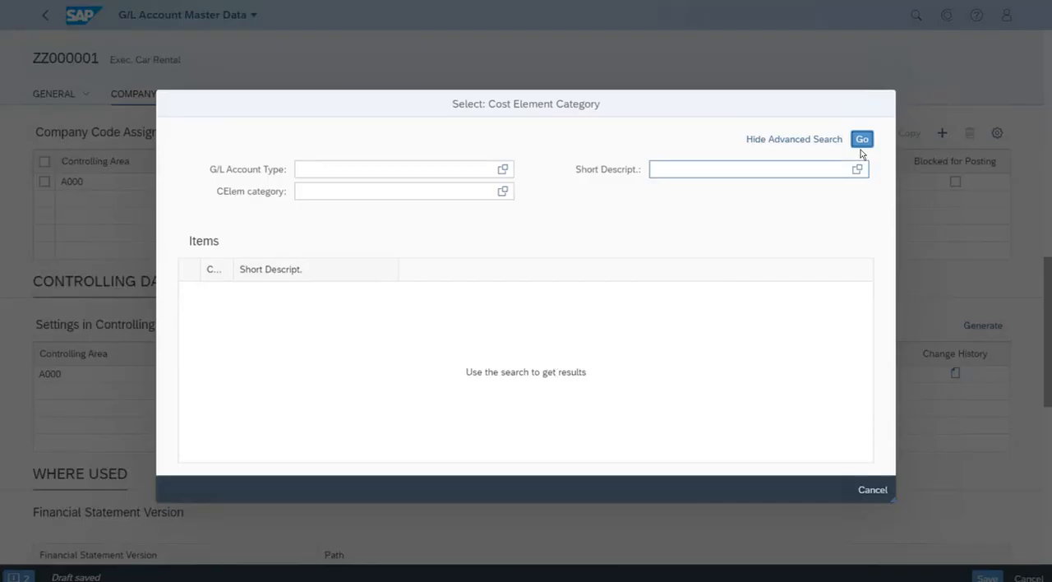
click(861, 141)
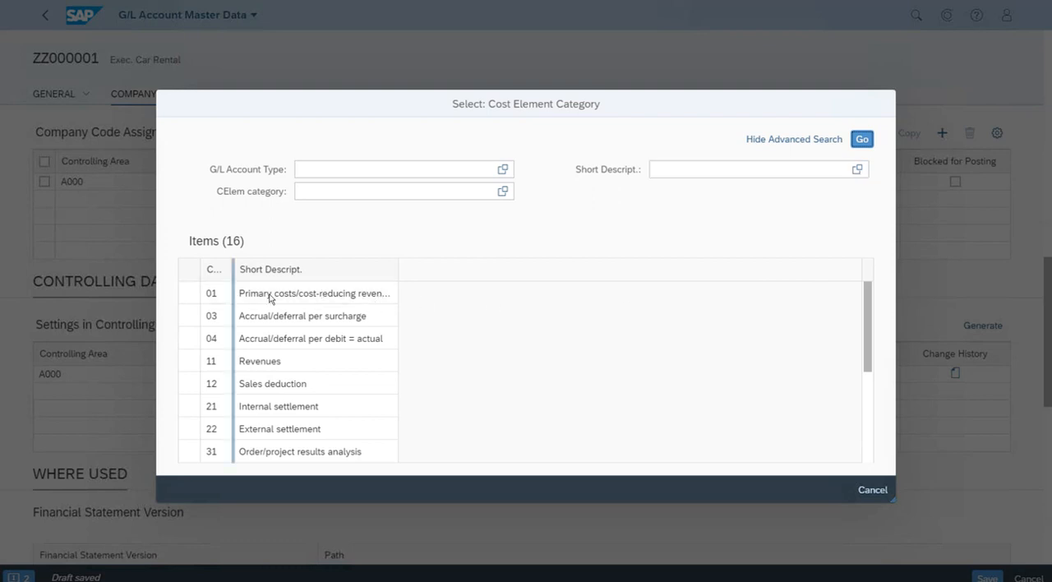
click(363, 293)
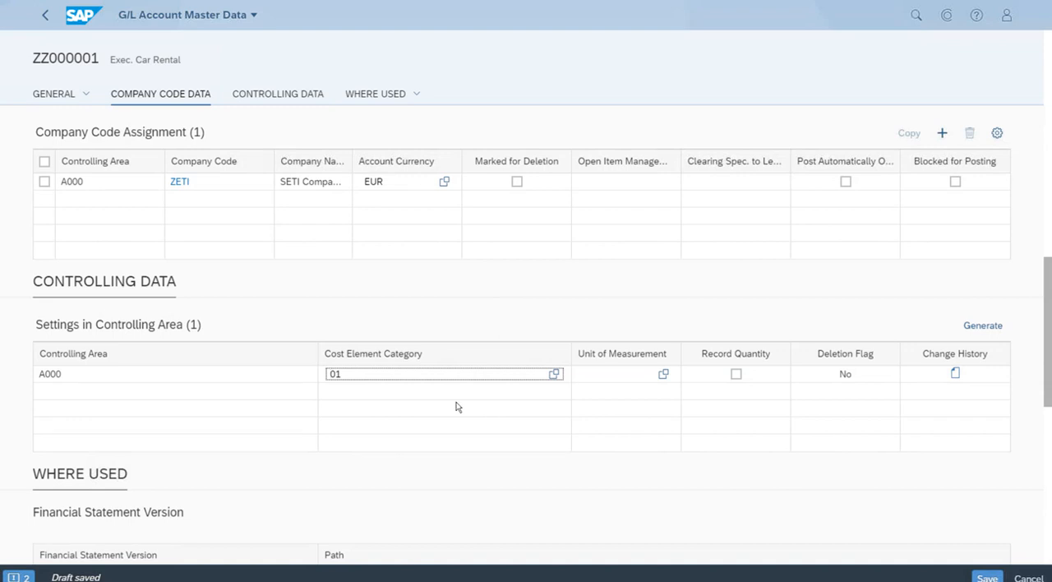
- Save the G/L account changes and return to the G/L account overview list
click(988, 577)
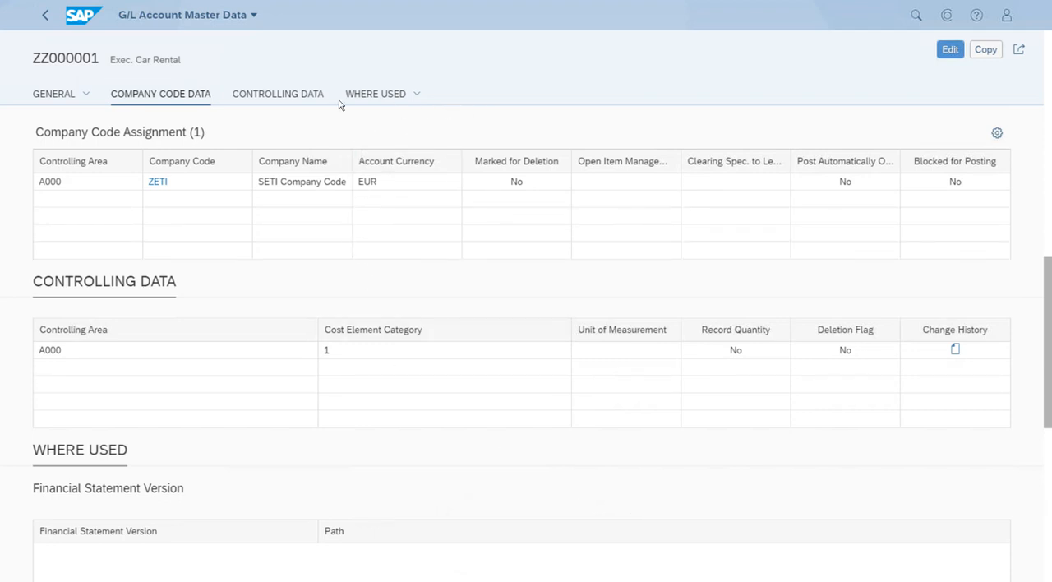
click(46, 18)
click(46, 19)
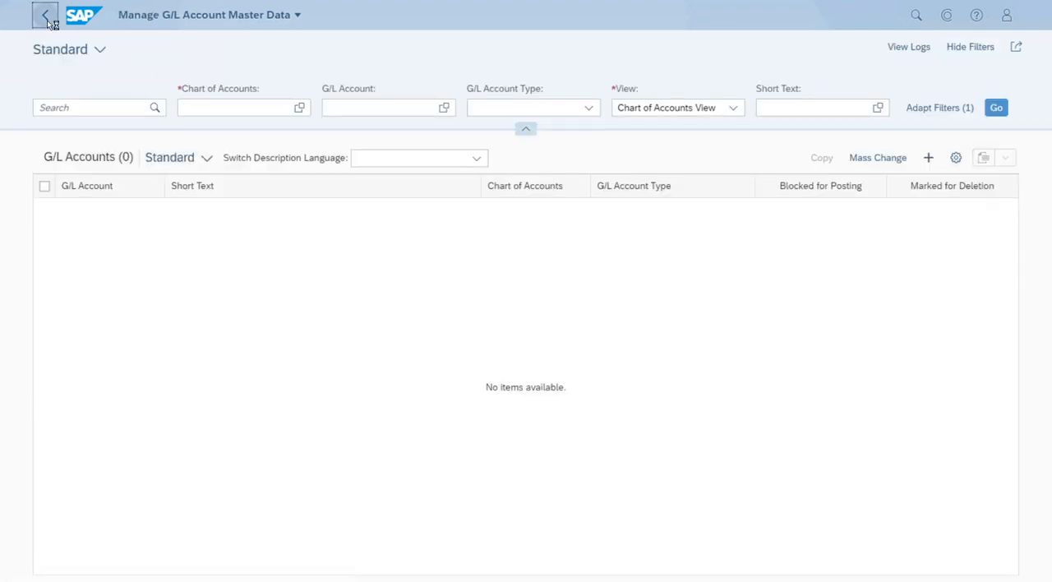